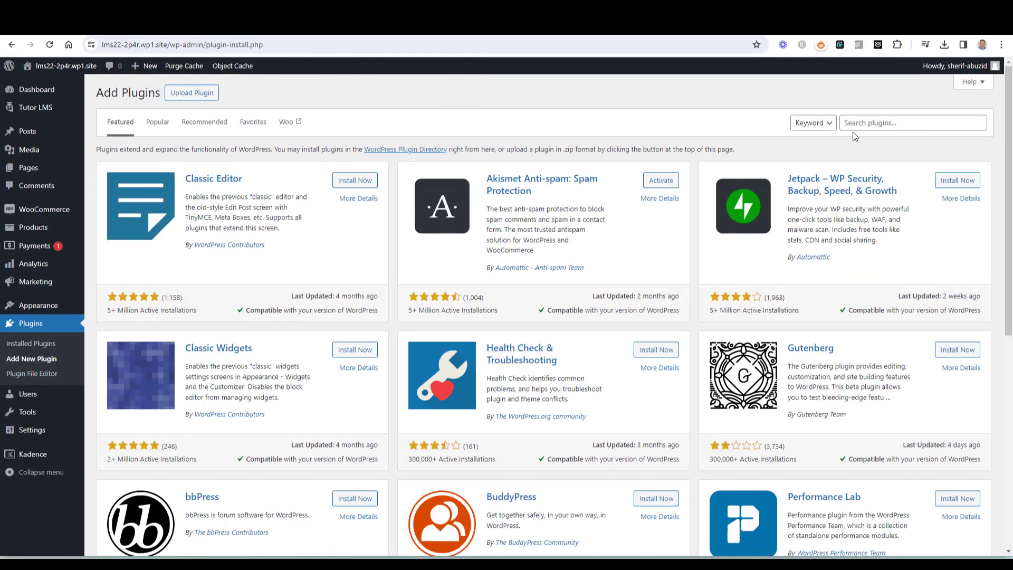
# Find Kadence Blocks in Plugins, confirm it shows Active, and go to Kadence > Forms.
pyautogui.click(855, 125)
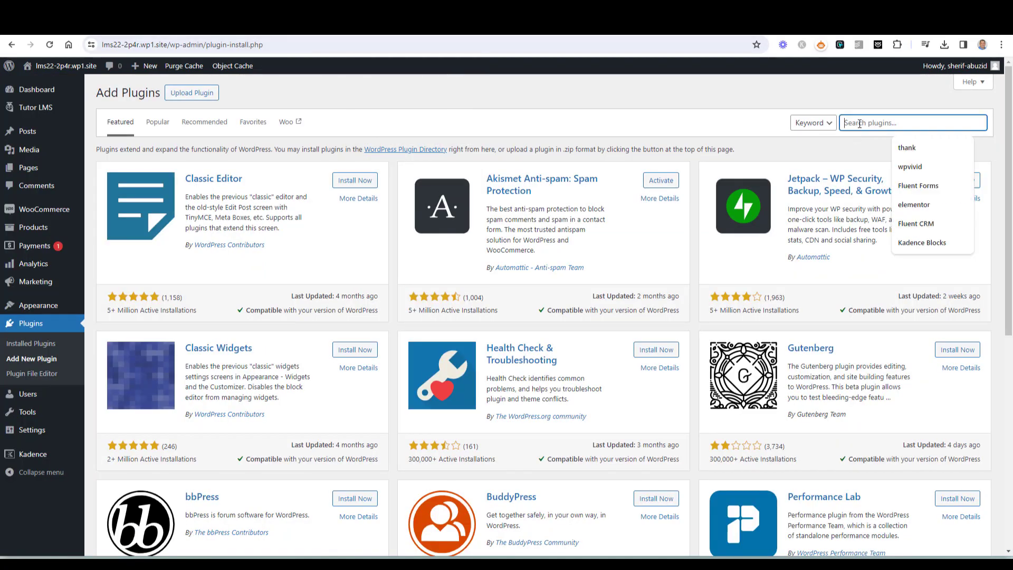
pyautogui.click(922, 240)
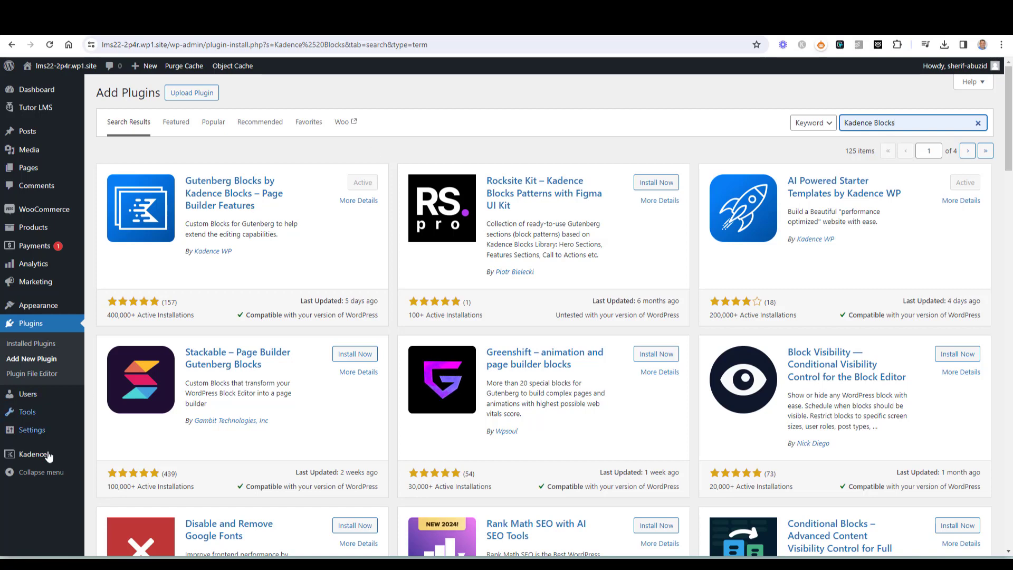
pyautogui.moveTo(34, 454)
pyautogui.click(104, 499)
# Create a form titled 'Simple Contact Form' from the Contact layout with Basic style.
pyautogui.click(160, 93)
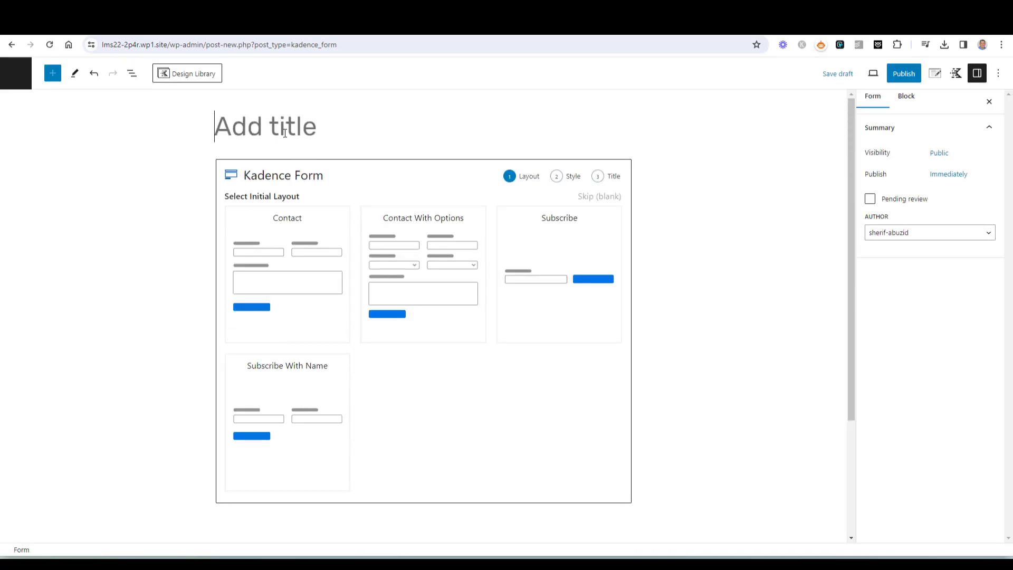
pyautogui.write('Simple C')
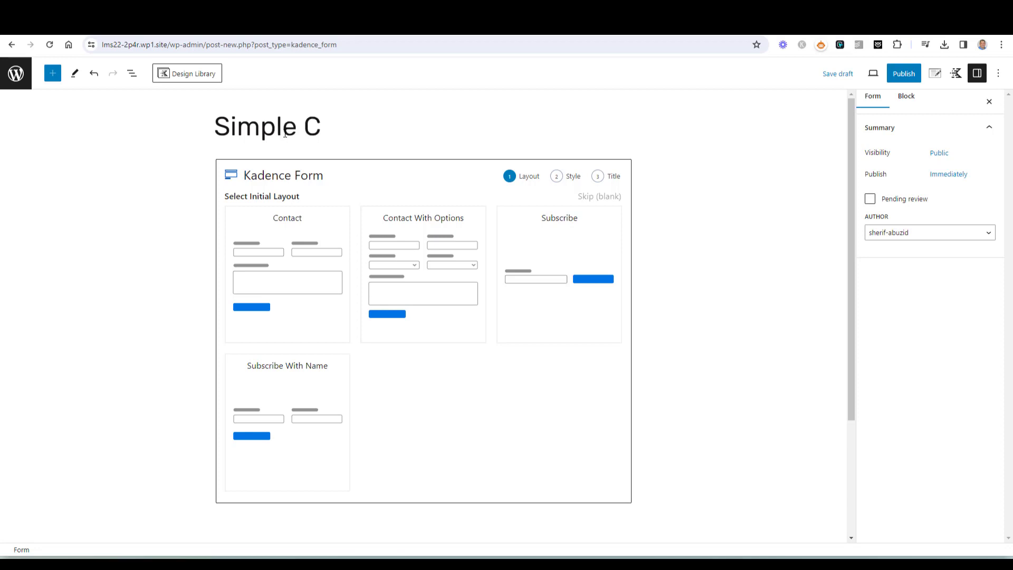
pyautogui.press('BackSpace')
pyautogui.write('Form')
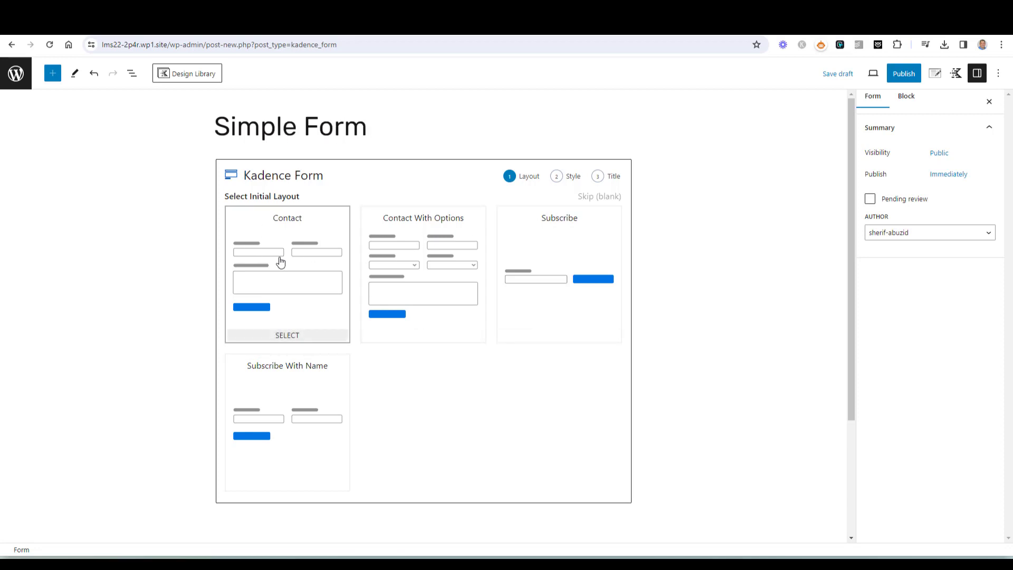
pyautogui.click(280, 262)
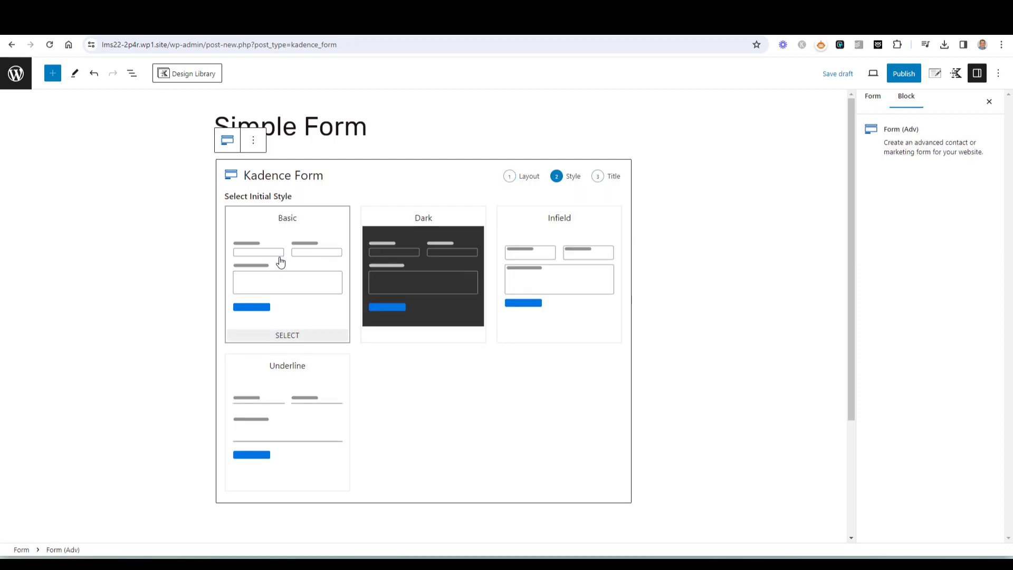
pyautogui.click(279, 262)
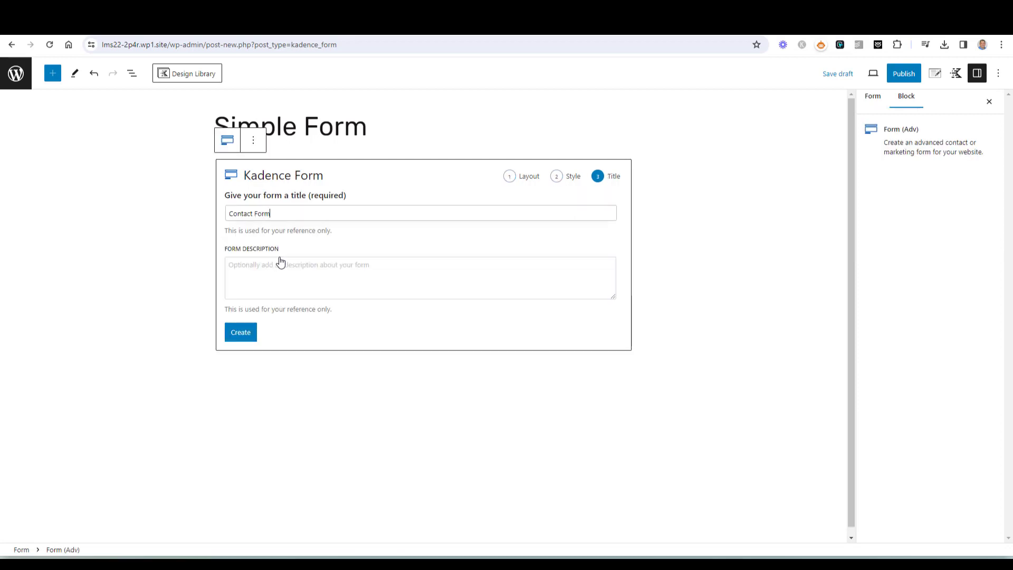
pyautogui.press('Home')
pyautogui.write('S')
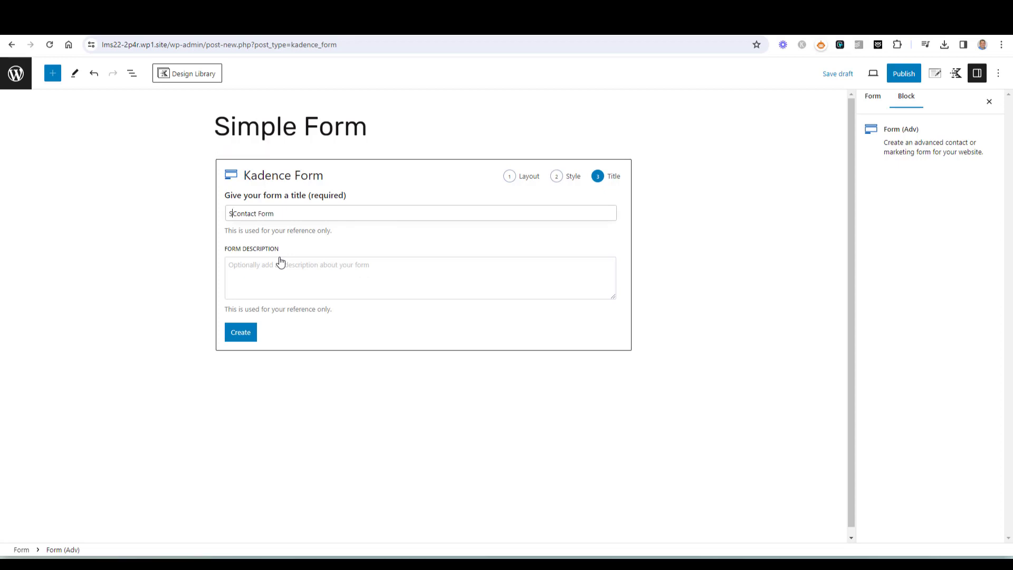
pyautogui.write('imple')
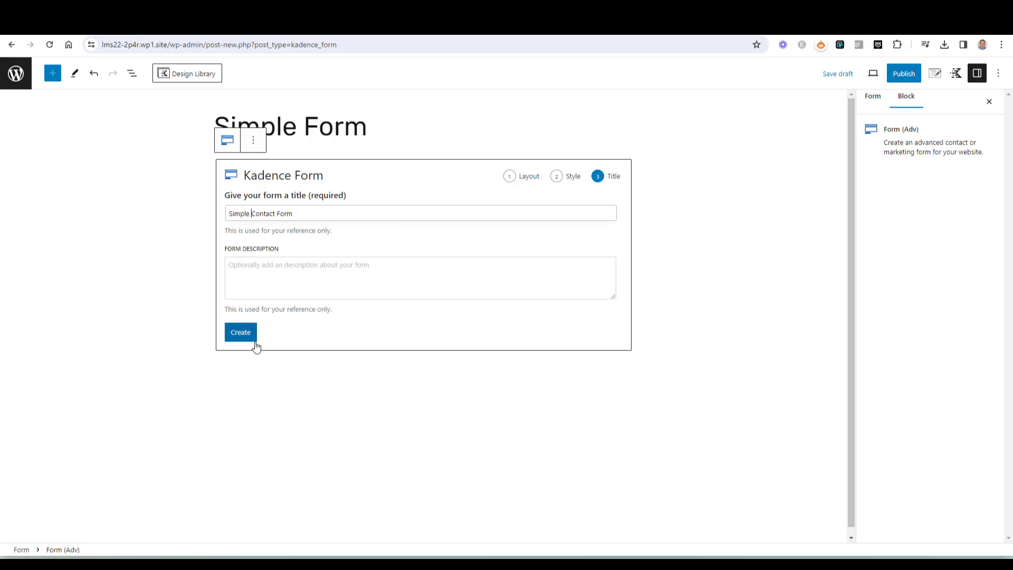
pyautogui.click(247, 337)
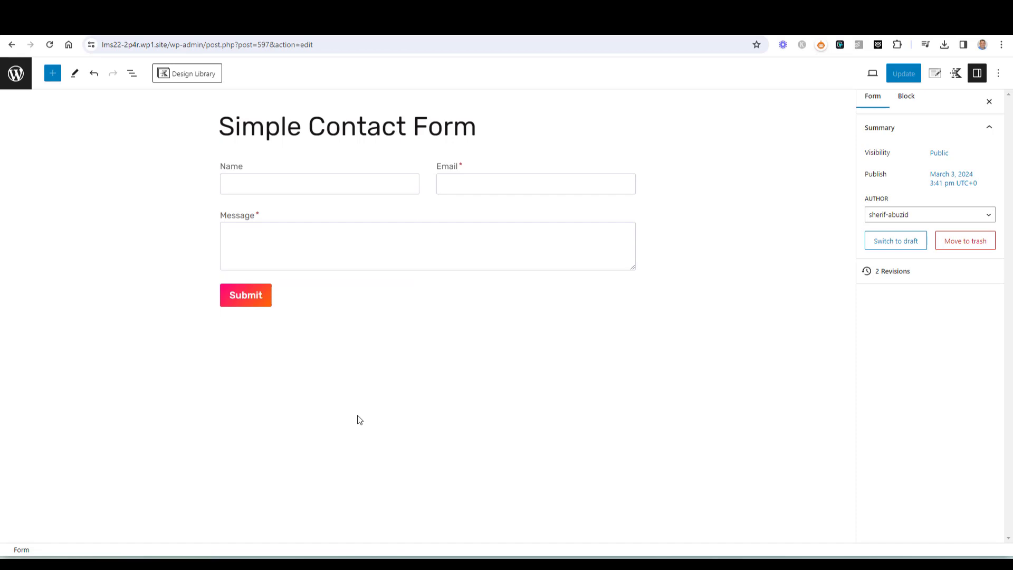
# Expand Form (Adv) in List View and step through Row Layout, Message and Submit, ending on Message.
pyautogui.click(132, 73)
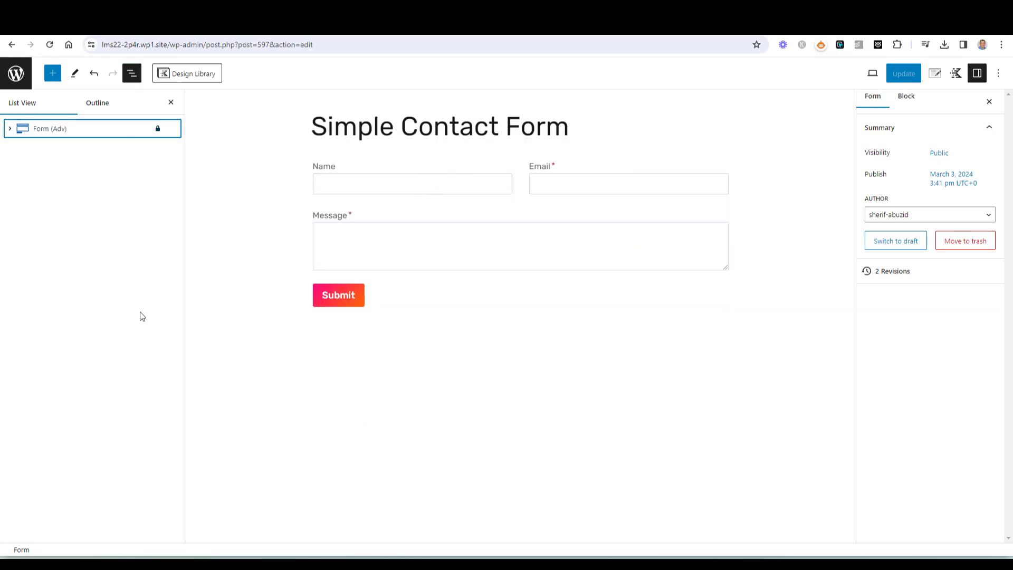
pyautogui.click(57, 133)
pyautogui.click(9, 130)
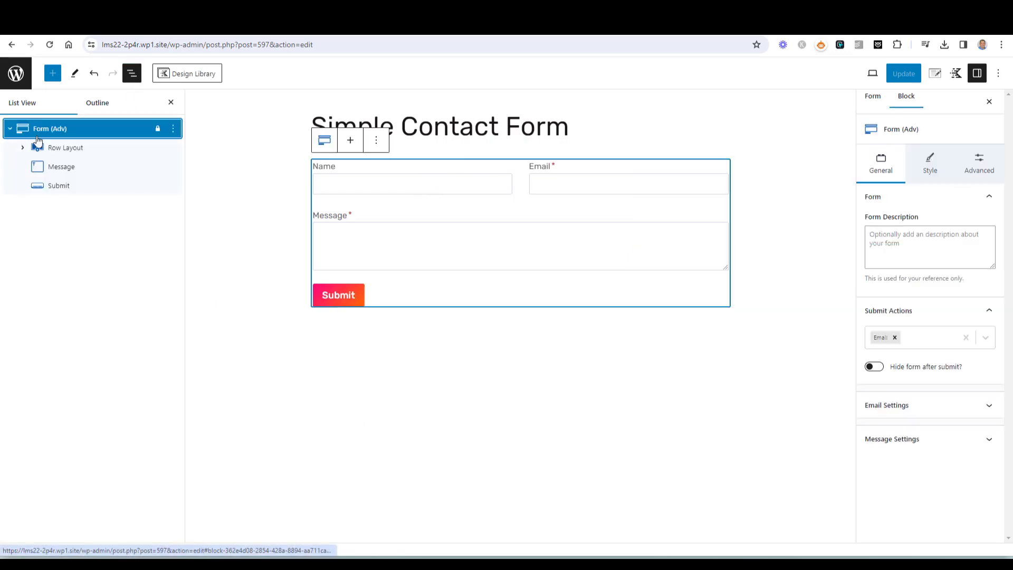
pyautogui.click(62, 147)
pyautogui.click(61, 168)
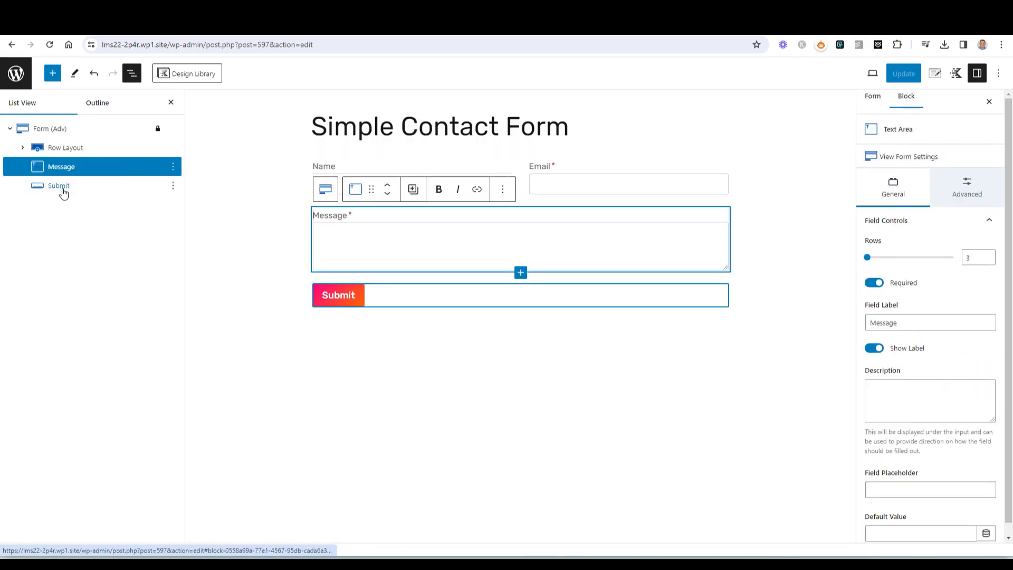
pyautogui.click(64, 190)
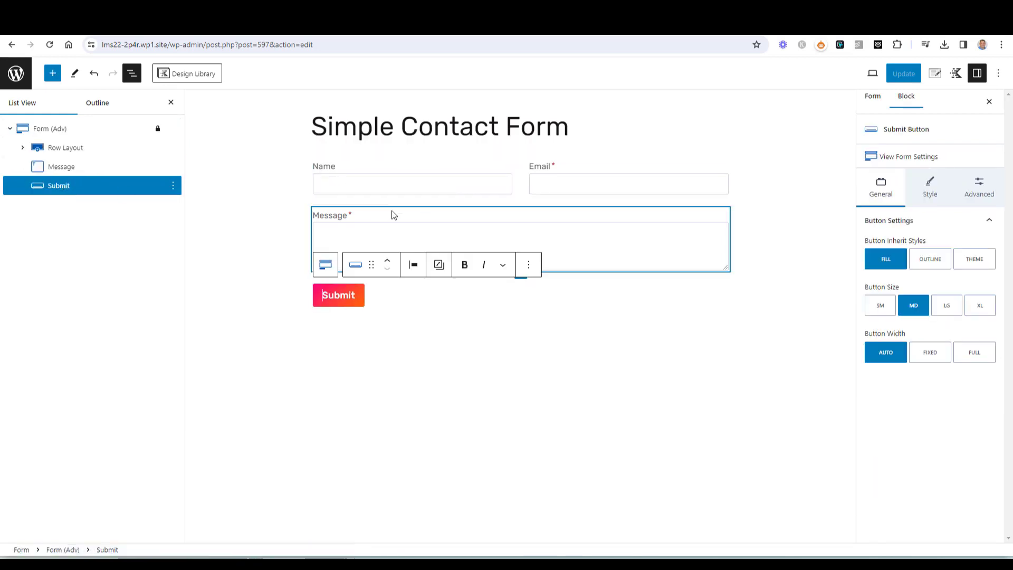
pyautogui.click(438, 222)
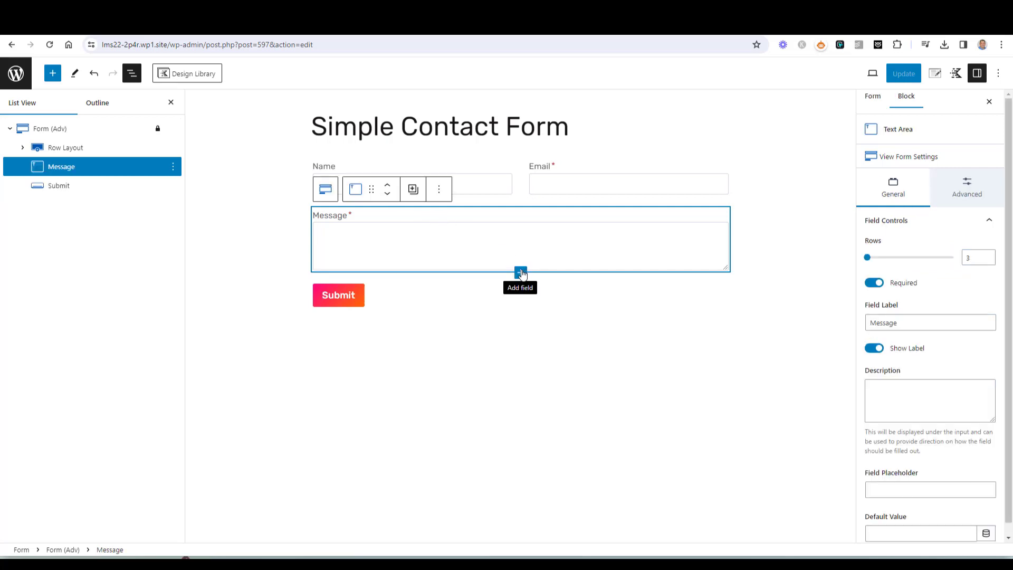
# Insert an Accept field from Advanced Fields below the Message field.
pyautogui.click(521, 273)
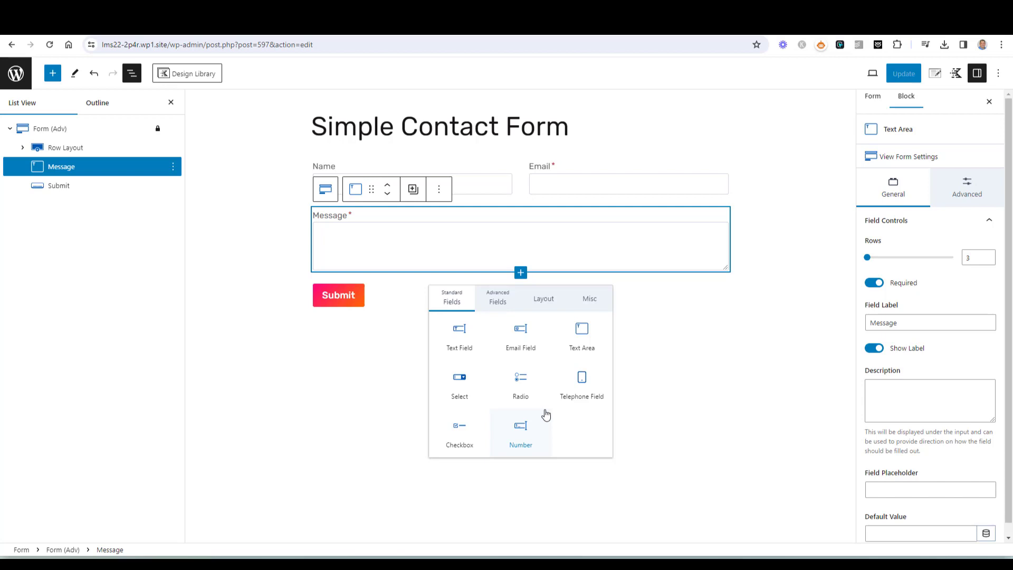
pyautogui.click(497, 302)
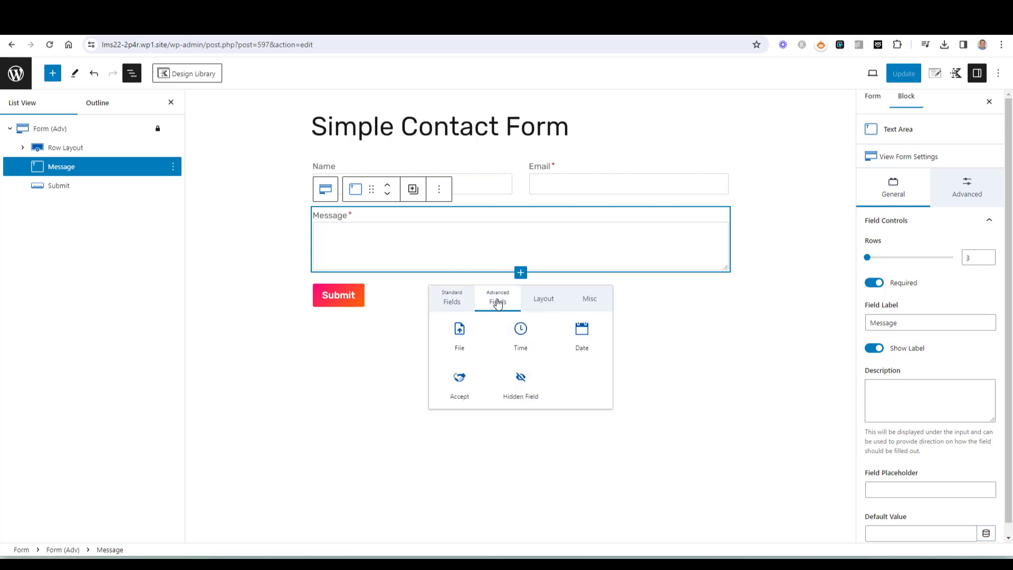
pyautogui.click(459, 384)
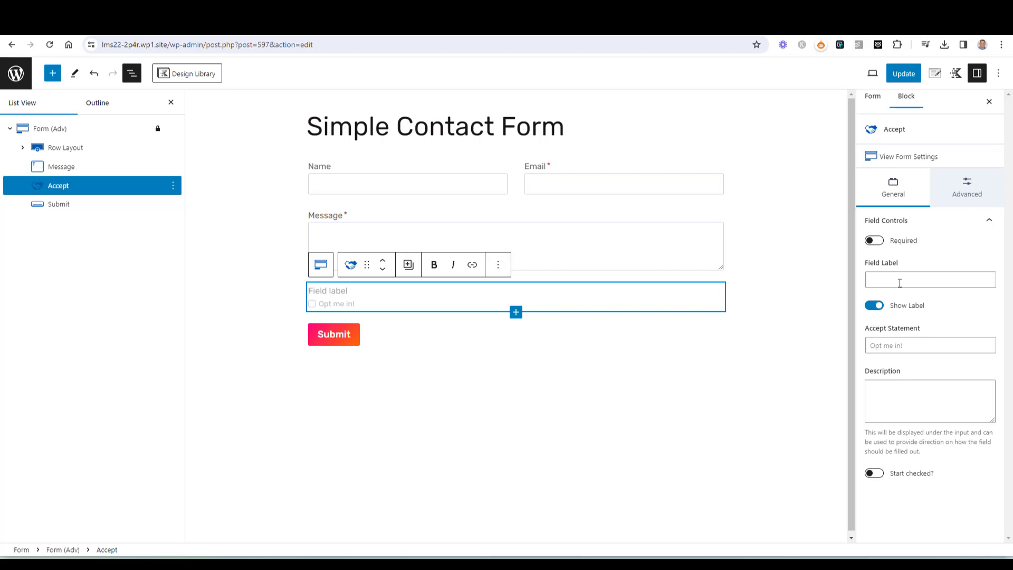
# Move the typed label text into the Accept Statement about the privacy policy and terms.
pyautogui.click(898, 282)
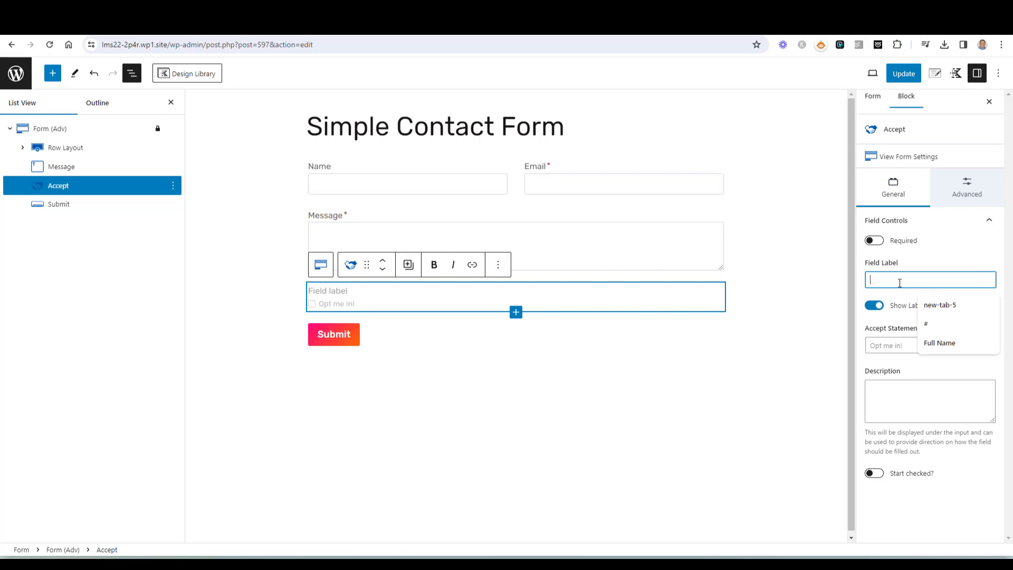
pyautogui.write('By completing the form, you agree to our pric')
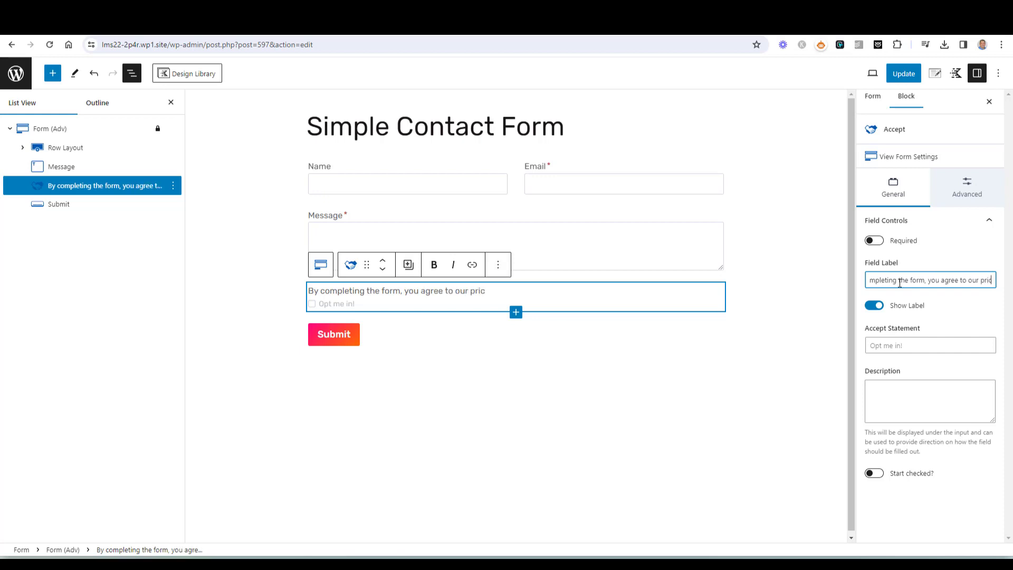
pyautogui.write('acy policy and terms and conditions.')
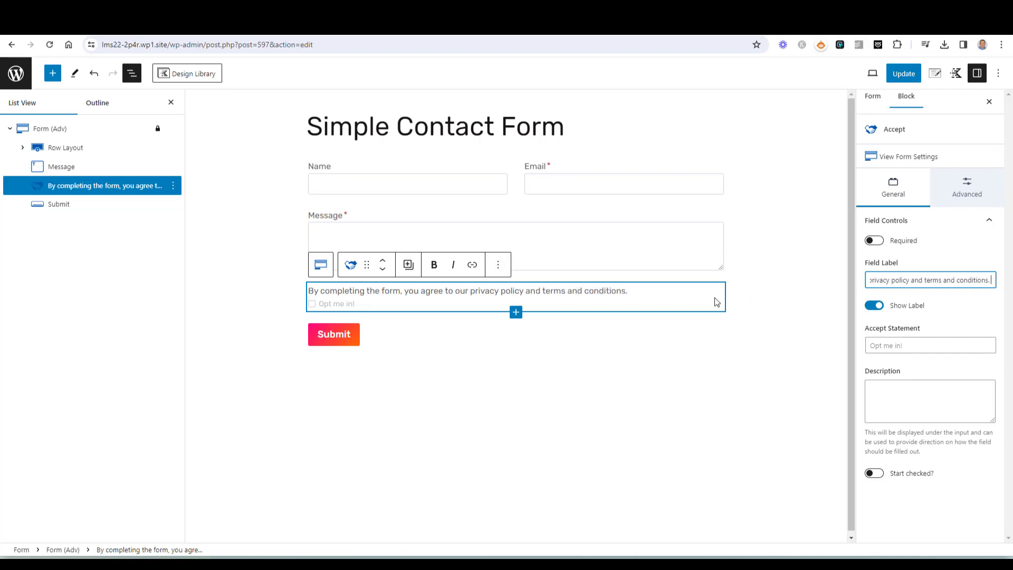
pyautogui.doubleClick(916, 280)
pyautogui.tripleClick(916, 281)
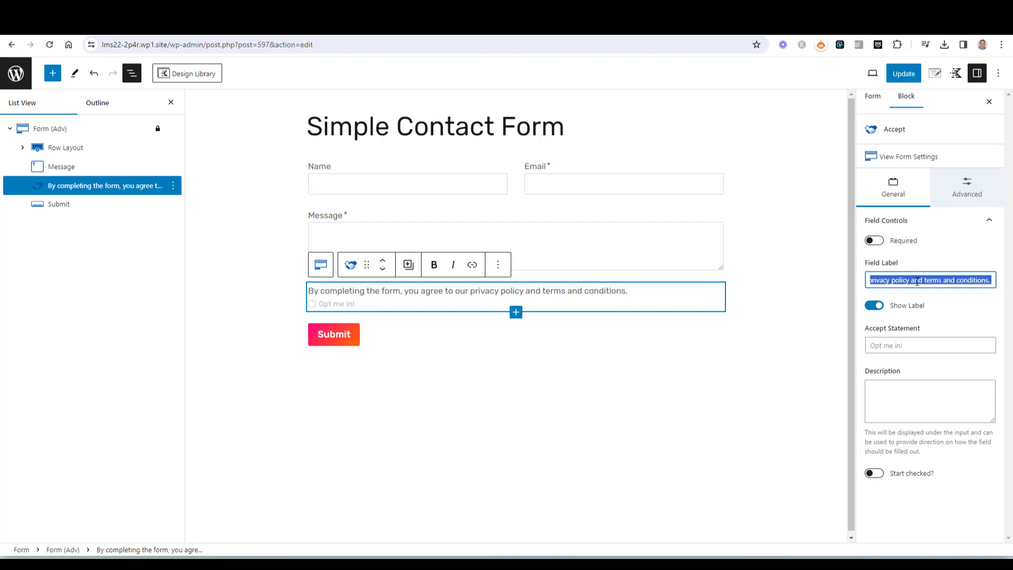
pyautogui.hotkey('ctrl', 'x')
pyautogui.click(888, 346)
pyautogui.hotkey('ctrl', 'v')
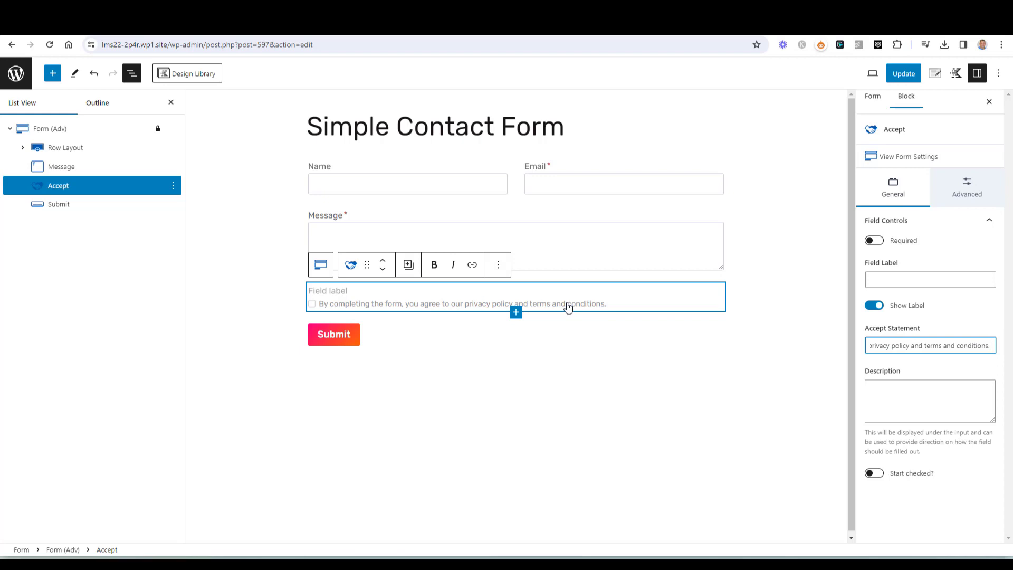
# Link 'privacy policy' and 'terms and conditions' in the statement to '#'.
pyautogui.moveTo(464, 307); pyautogui.dragTo(514, 309)
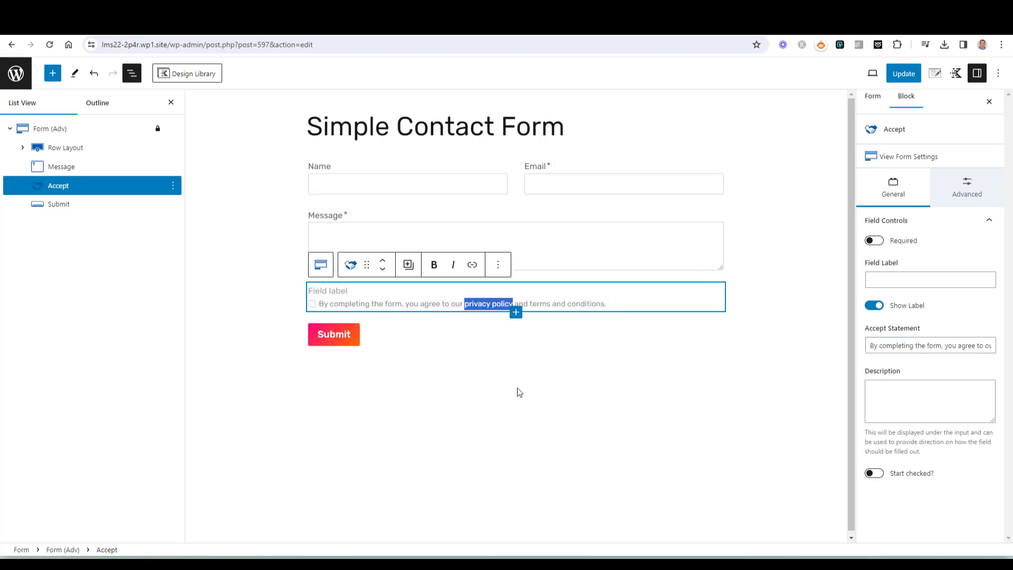
pyautogui.click(472, 268)
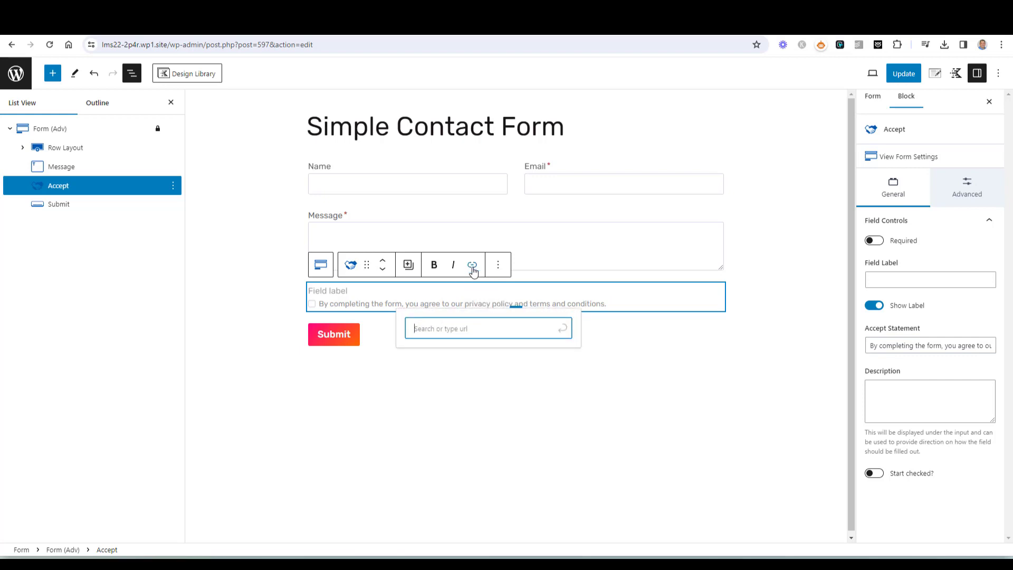
pyautogui.write('#')
pyautogui.click(564, 330)
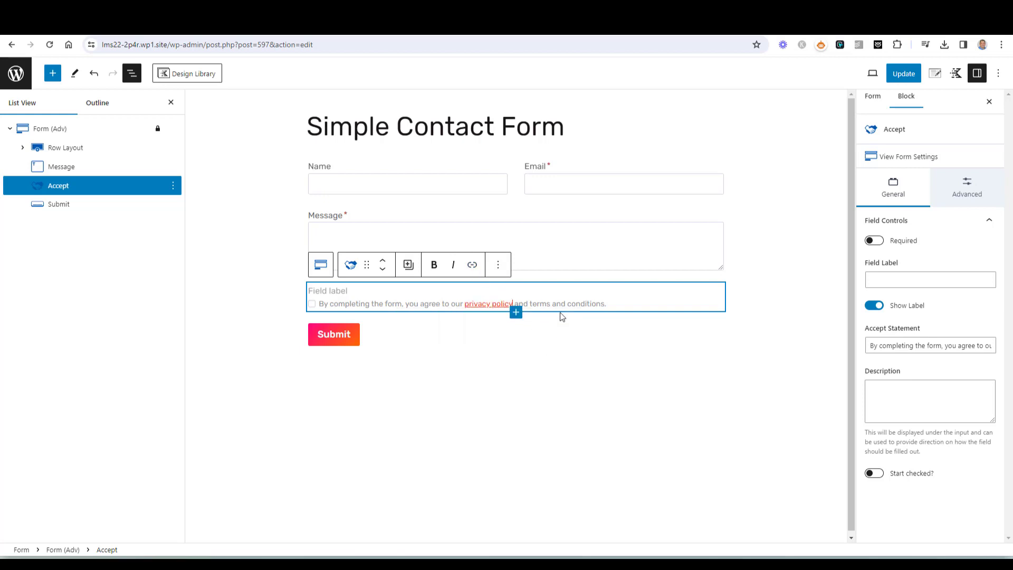
pyautogui.doubleClick(541, 307)
pyautogui.keyDown('shift'); pyautogui.click(603, 310); pyautogui.keyUp('shift')
pyautogui.click(473, 267)
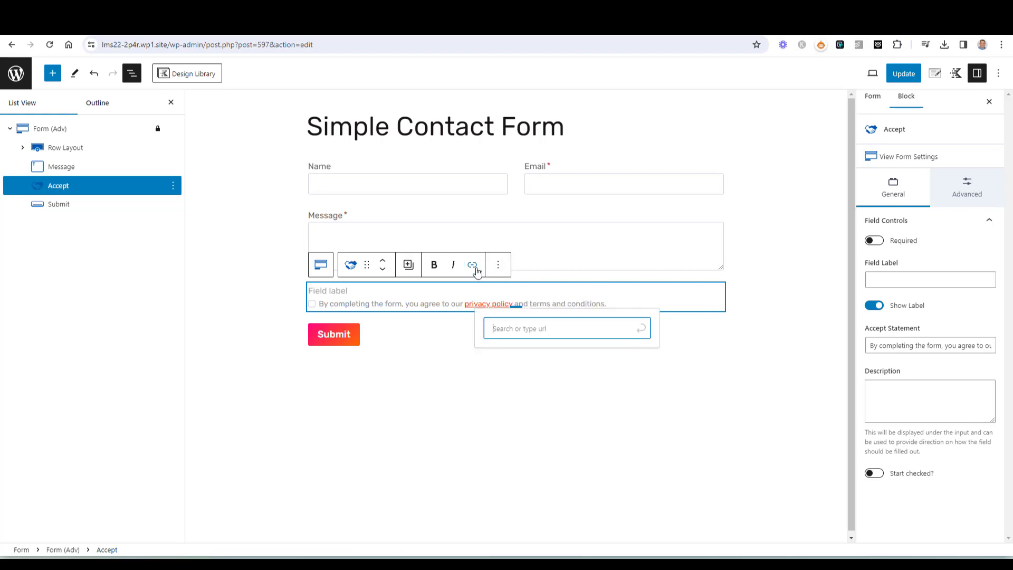
pyautogui.write('#')
pyautogui.click(640, 331)
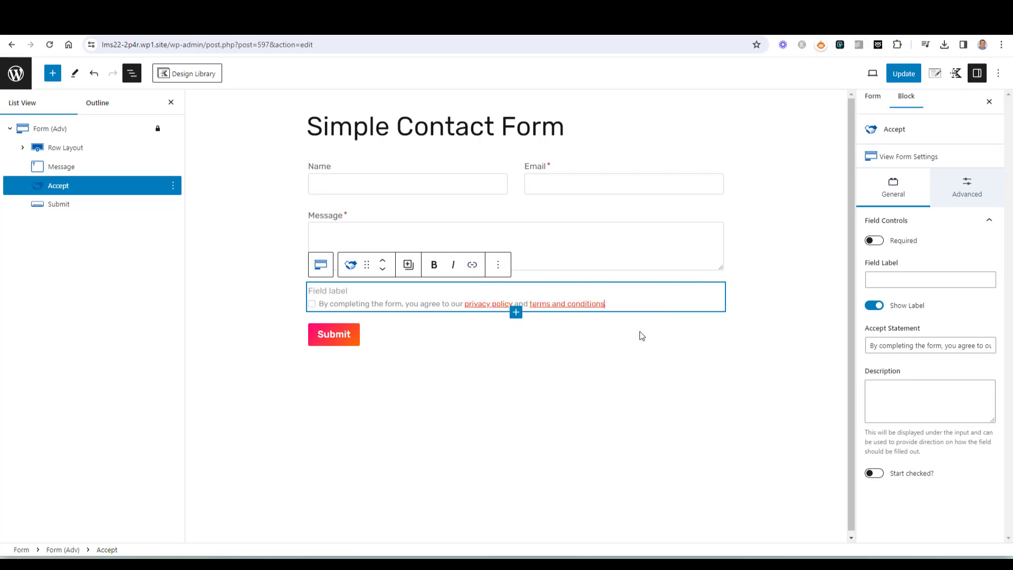
# Turn on 'Start checked?', update the form, and return to the forms list.
pyautogui.click(881, 478)
pyautogui.click(901, 77)
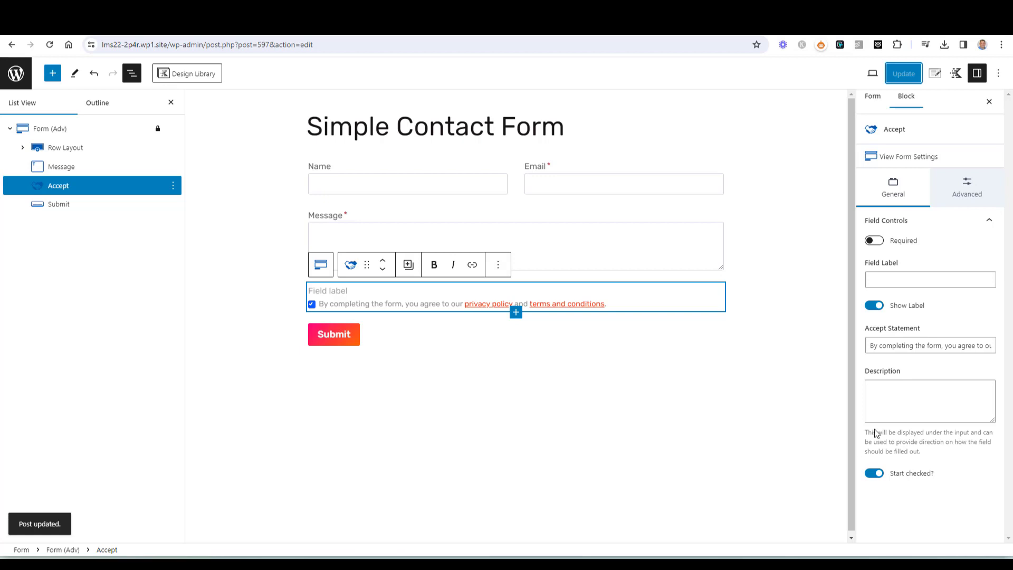
pyautogui.click(16, 73)
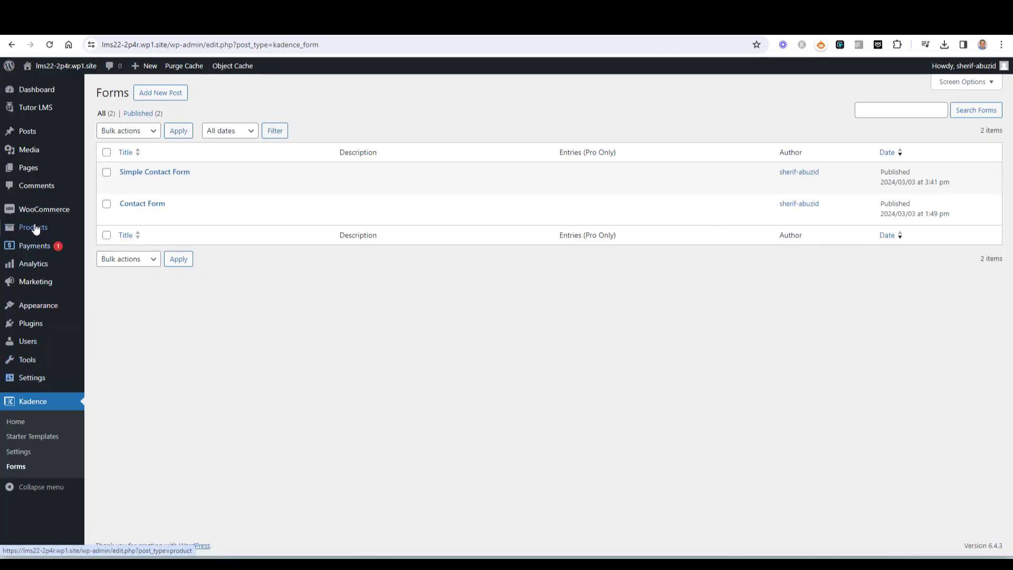
# Publish a new 'Contact Form' page and add a Form (Adv) block found by searching 'form'.
pyautogui.click(131, 185)
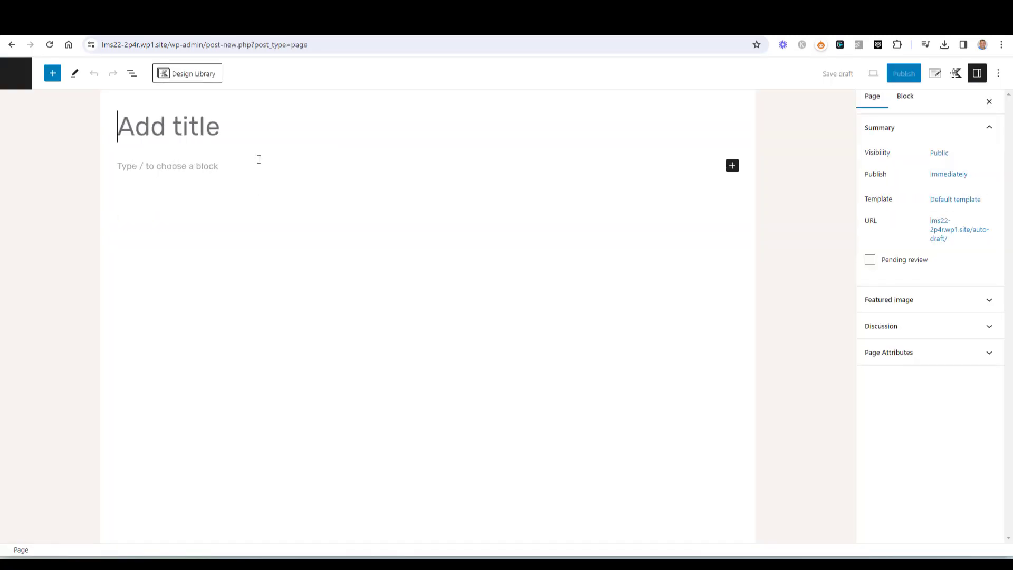
pyautogui.write('Contact Form')
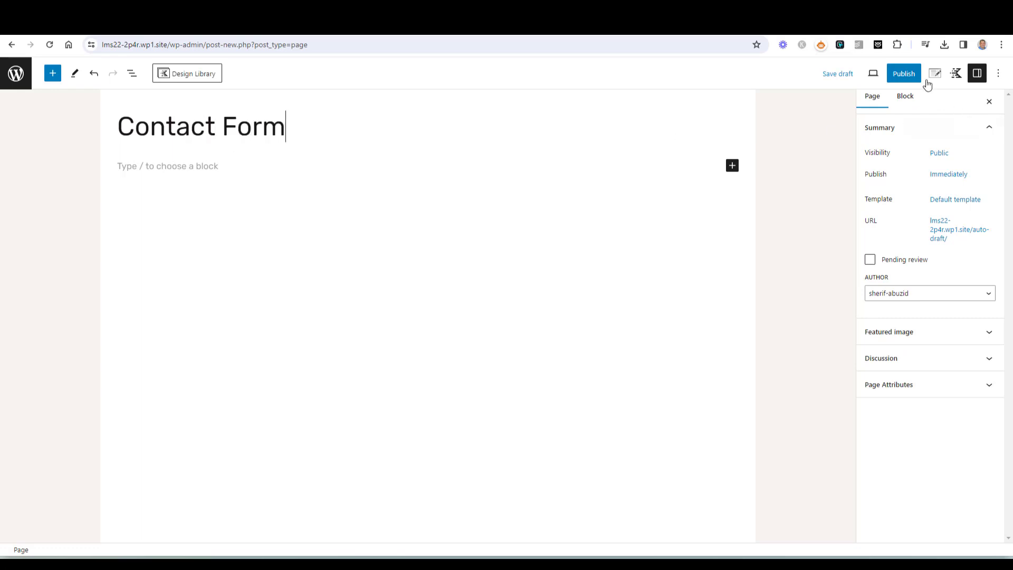
pyautogui.click(911, 74)
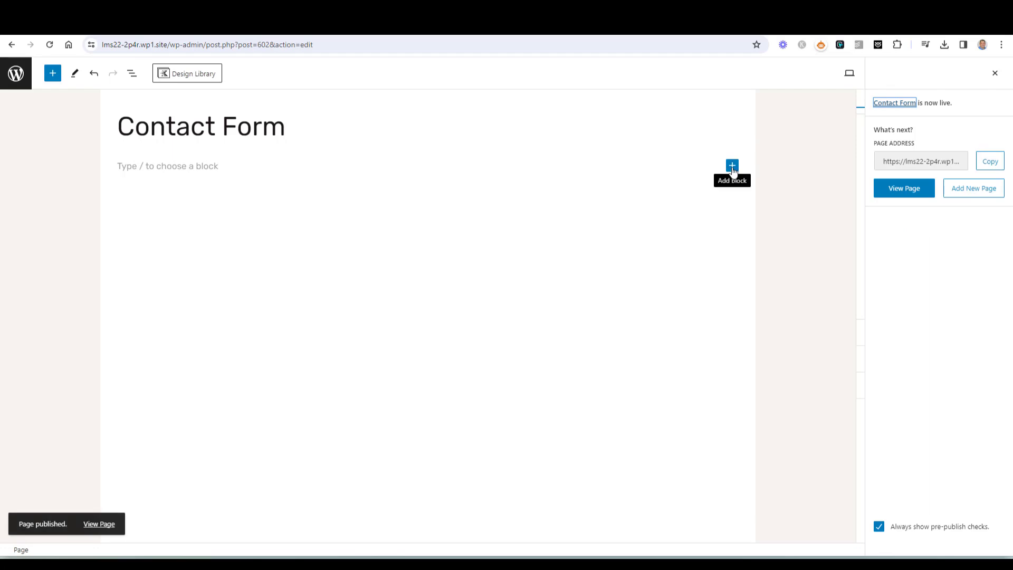
pyautogui.click(732, 167)
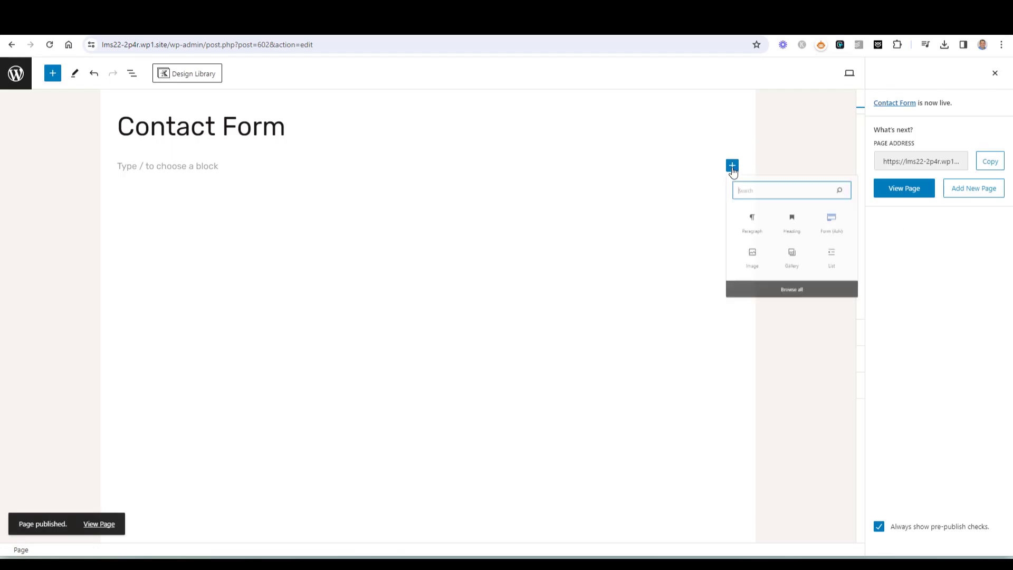
pyautogui.write('adv')
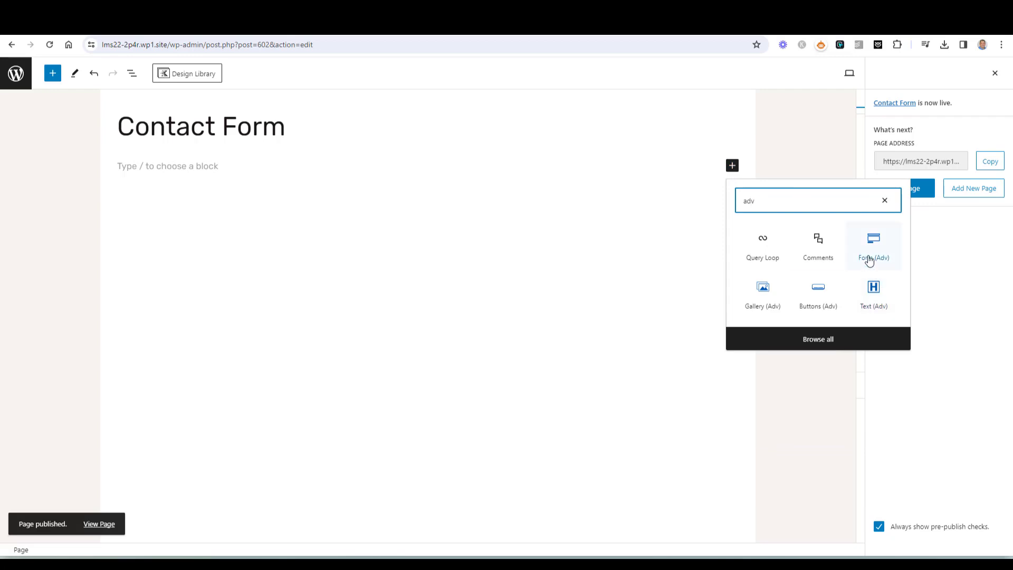
pyautogui.doubleClick(773, 205)
pyautogui.write('form')
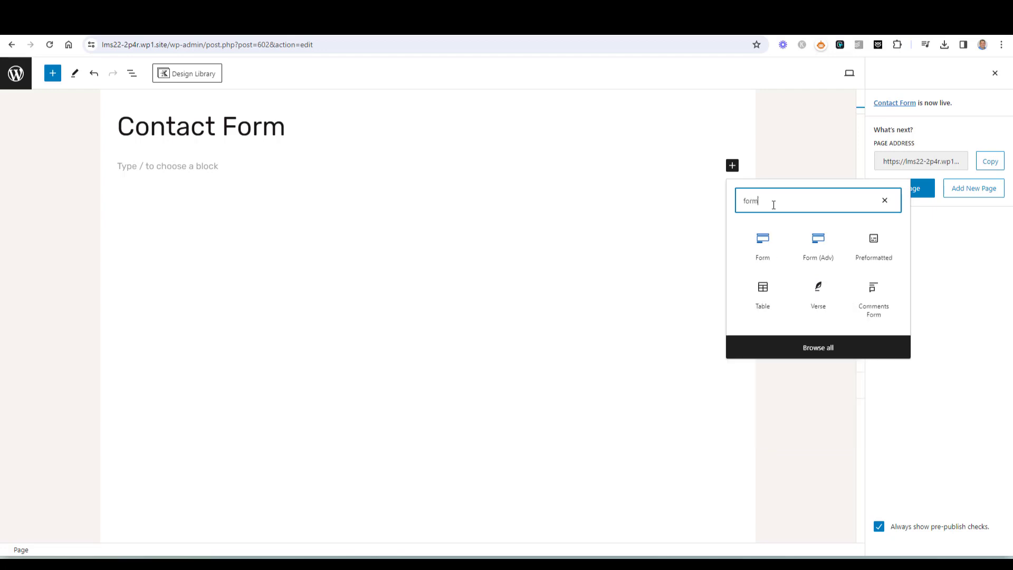
pyautogui.click(812, 254)
# Select Simple Contact Form in the Form (Adv) block and update the page.
pyautogui.click(220, 219)
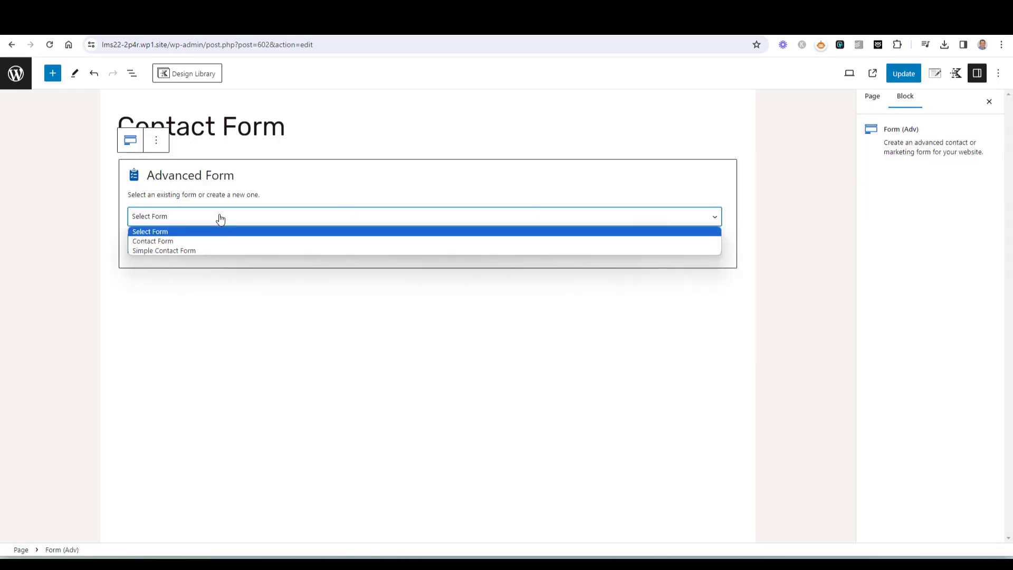
pyautogui.click(214, 250)
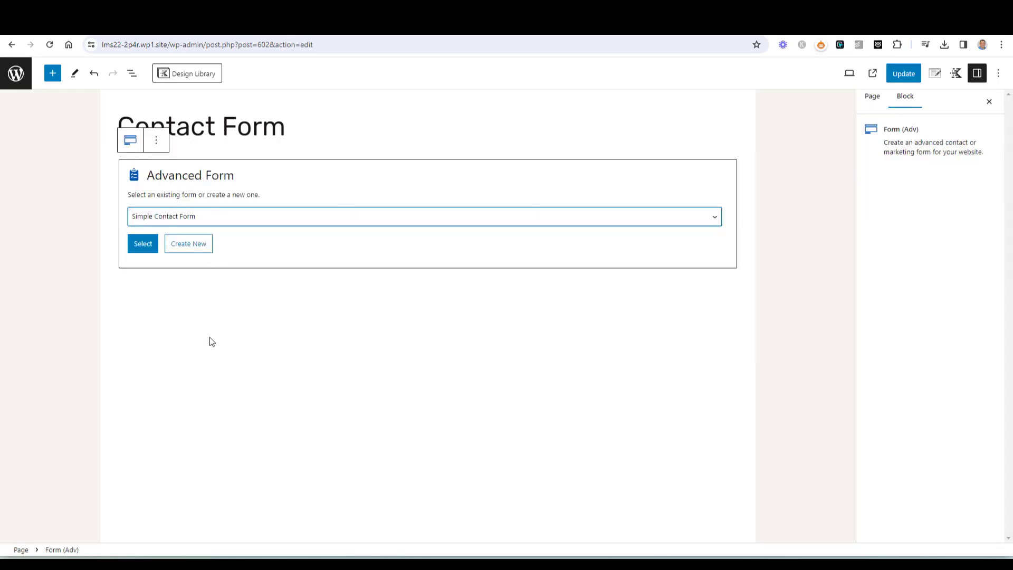
pyautogui.click(142, 244)
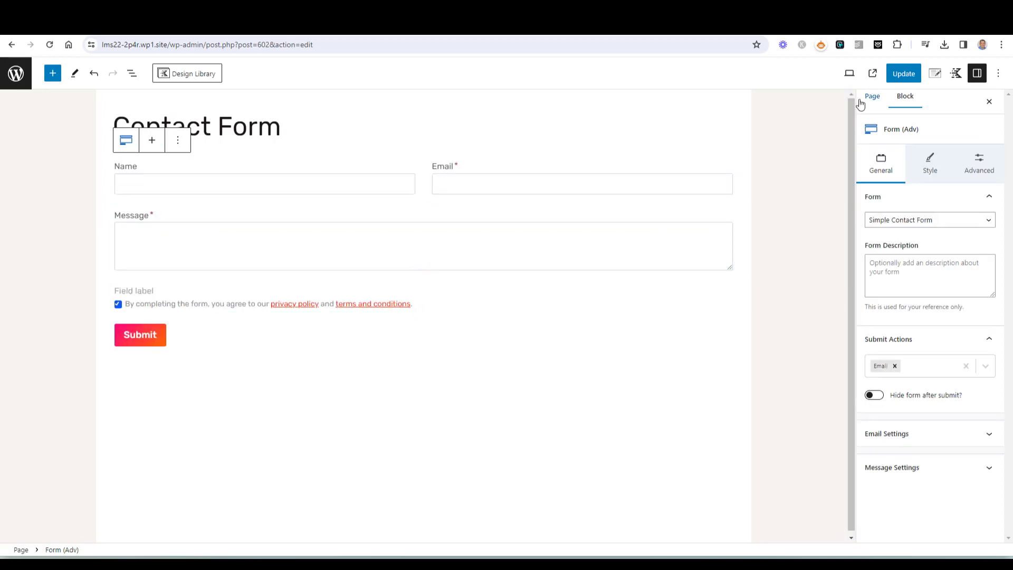
pyautogui.click(902, 77)
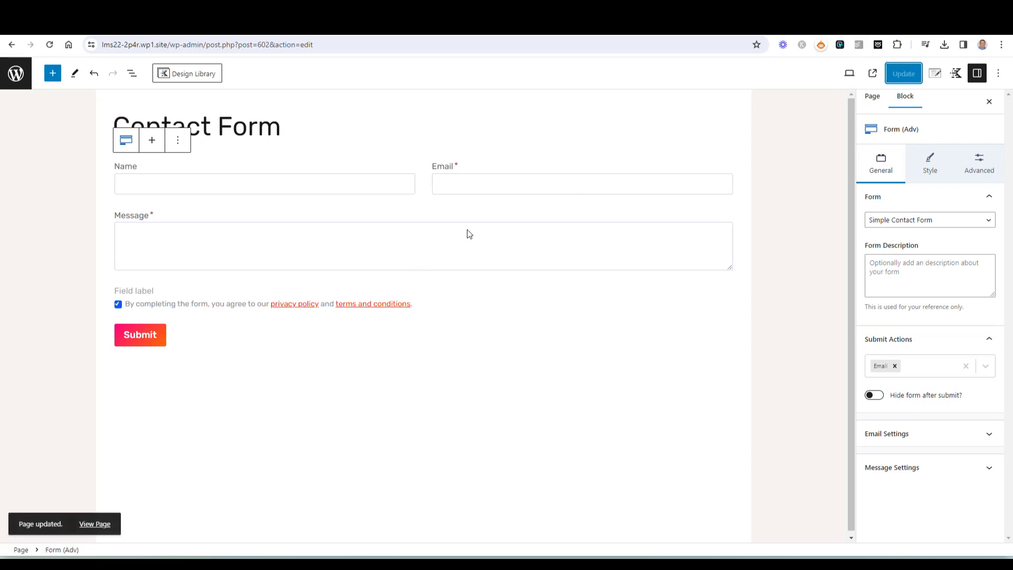
pyautogui.rightClick(103, 520)
# Open the Contact Form page's View Page link in a new window.
pyautogui.click(172, 392)
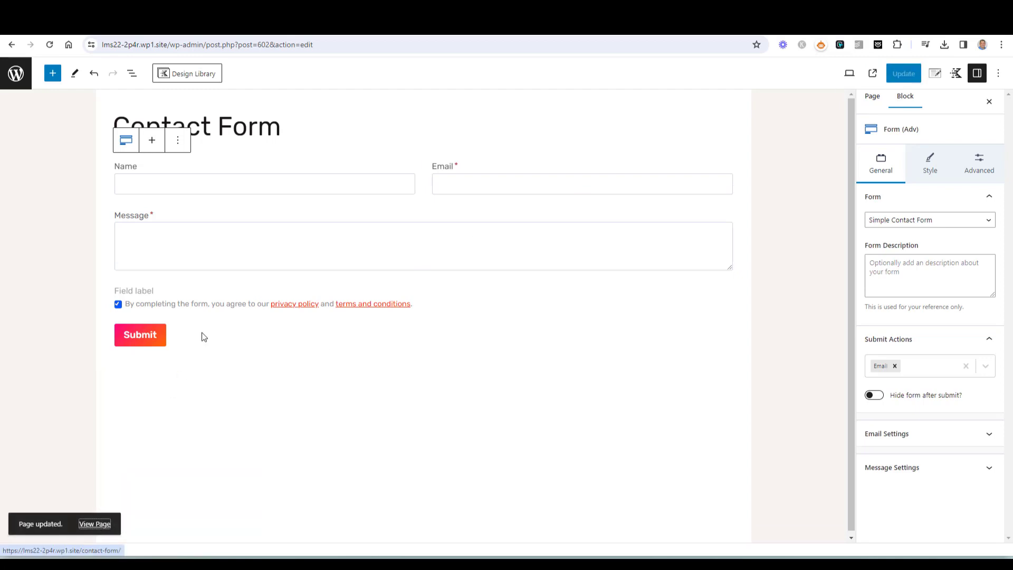